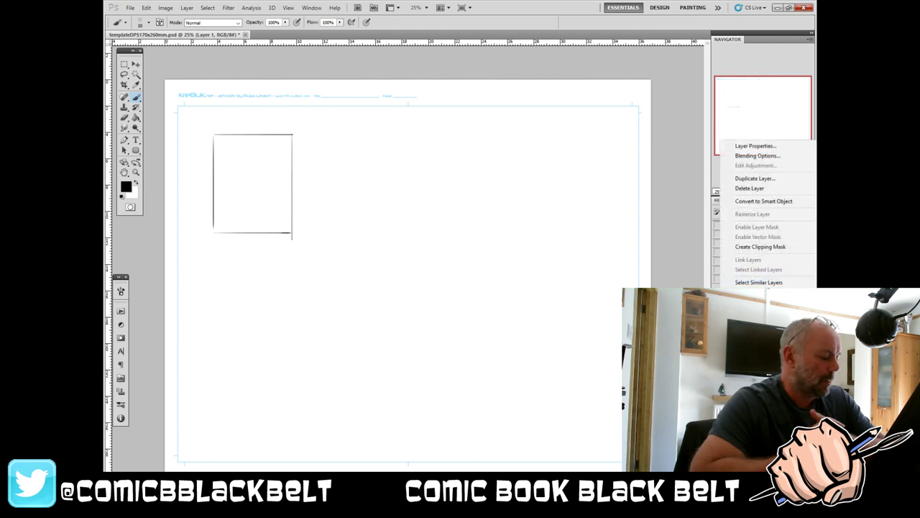
Duplicate the sketched panel frame and place the copy directly to the right of the original.
{"action": "left_click", "coordinate": [537, 165]}
{"action": "left_click", "coordinate": [135, 64]}
{"action": "left_click_drag", "start_coordinate": [287, 236], "coordinate": [371, 236]}
Merge the two panel frames into one layer, then duplicate the pair and place the copy directly below.
{"action": "right_click", "coordinate": [722, 280]}
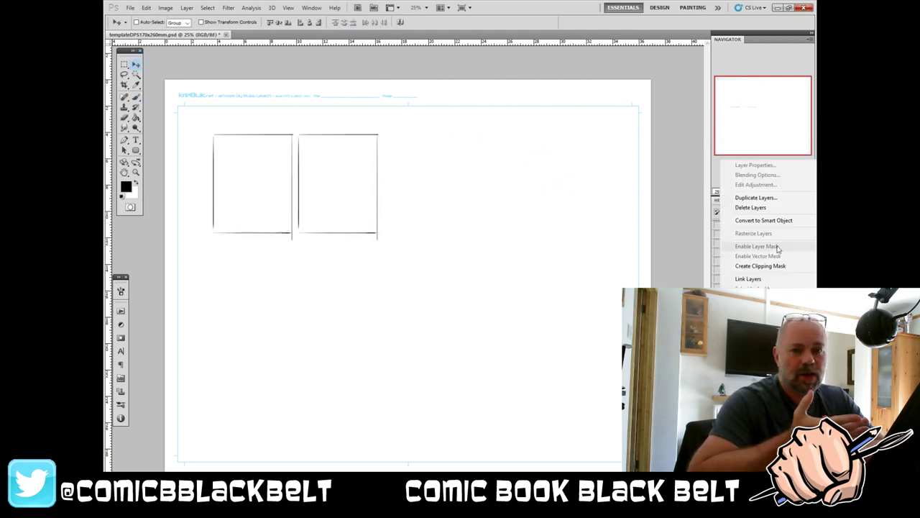
{"action": "left_click", "coordinate": [765, 201]}
{"action": "key", "text": "Return"}
{"action": "left_click_drag", "start_coordinate": [384, 200], "coordinate": [384, 306]}
Duplicate the two-by-two frame grid, place the copy beside it to make two rows of four, and merge the layers.
{"action": "right_click", "coordinate": [723, 284]}
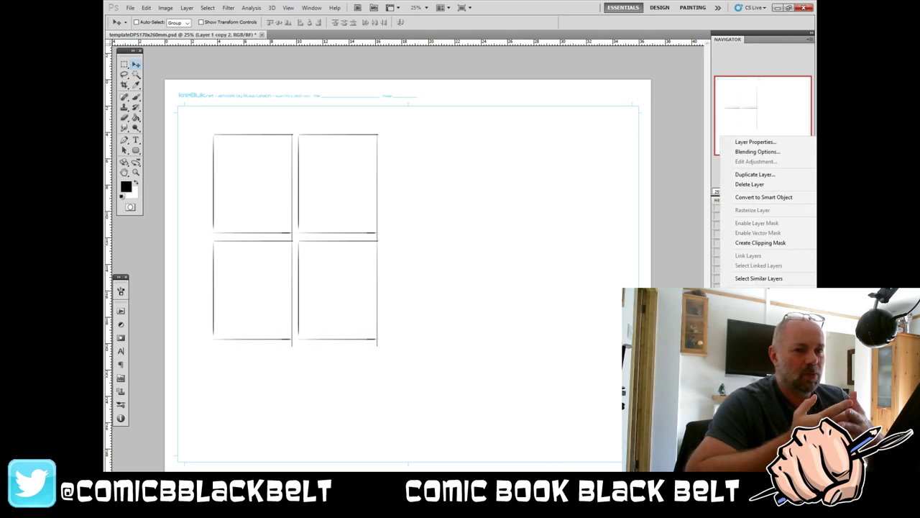
{"action": "left_click", "coordinate": [749, 174]}
{"action": "key", "text": "Return"}
{"action": "left_click_drag", "start_coordinate": [363, 285], "coordinate": [536, 289]}
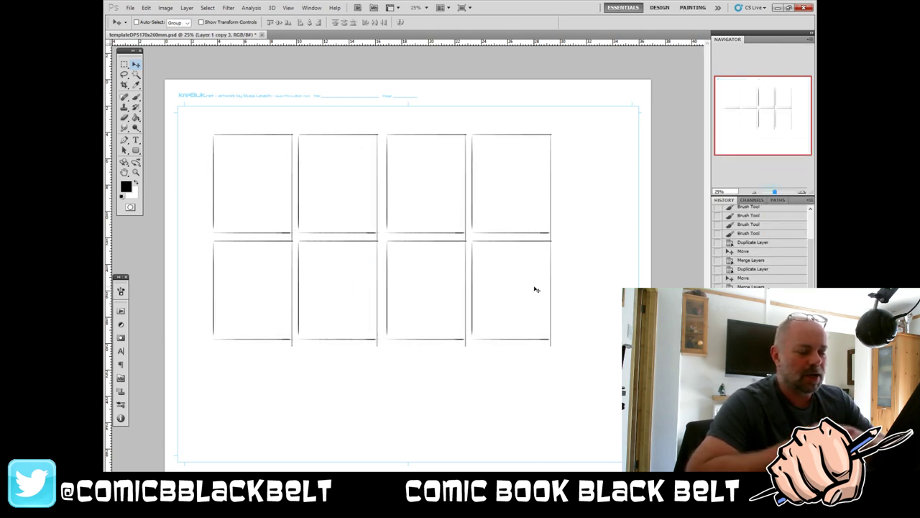
{"action": "left_click", "coordinate": [762, 374], "text": "shift"}
{"action": "right_click", "coordinate": [763, 366]}
{"action": "left_click", "coordinate": [756, 345]}
Copy the lower row of four frames to a new layer and place it underneath as a third row.
{"action": "key", "text": "m"}
{"action": "left_click_drag", "start_coordinate": [209, 237], "coordinate": [574, 358]}
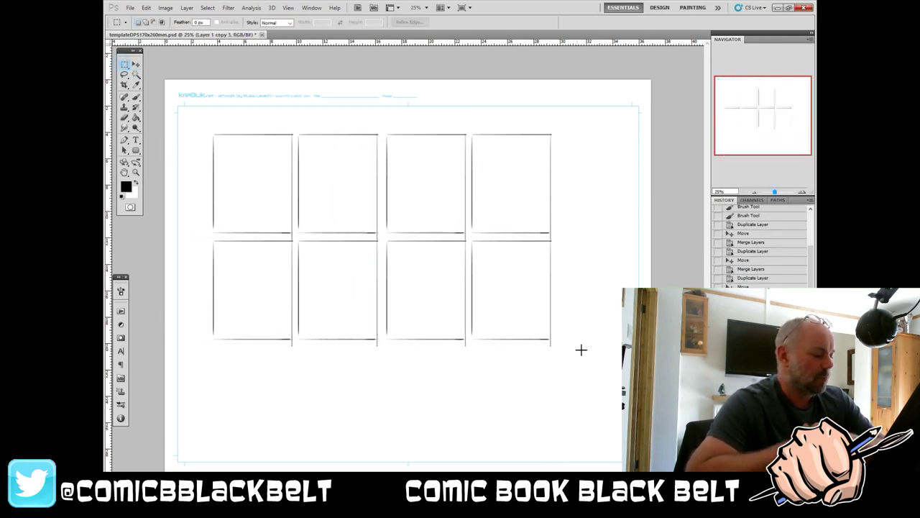
{"action": "key", "text": "ctrl+j"}
{"action": "key", "text": "v"}
{"action": "left_click_drag", "start_coordinate": [366, 280], "coordinate": [392, 424]}
Sketch a standing figure with the Brush in the top row's first panel, adding a left-pointing arrow beside its head.
{"action": "left_click", "coordinate": [136, 96]}
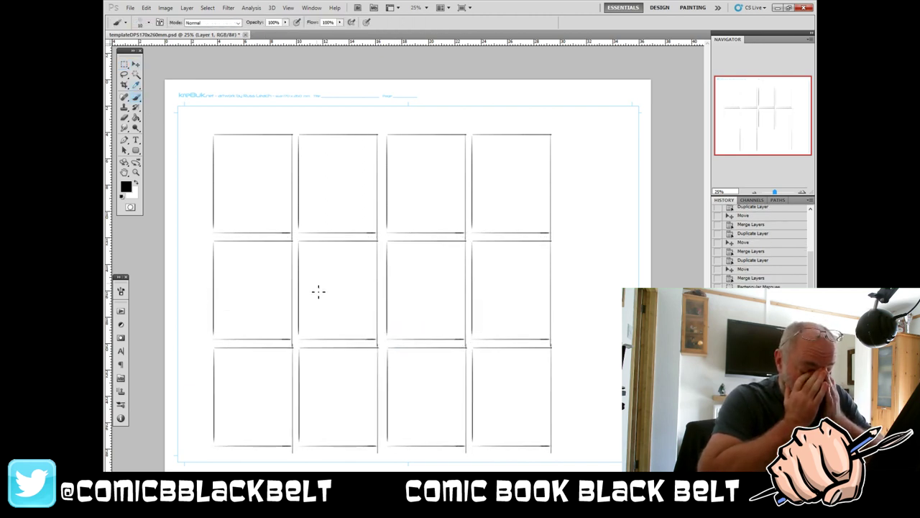
{"action": "mouse_move", "coordinate": [263, 161]}
{"action": "left_mouse_down"}
{"action": "mouse_move", "coordinate": [265, 173]}
{"action": "mouse_move", "coordinate": [272, 162]}
{"action": "mouse_move", "coordinate": [263, 180]}
{"action": "mouse_move", "coordinate": [280, 185]}
{"action": "mouse_move", "coordinate": [258, 212]}
{"action": "mouse_move", "coordinate": [285, 218]}
{"action": "left_mouse_up"}
{"action": "left_click", "coordinate": [261, 164]}
{"action": "left_click", "coordinate": [268, 163]}
{"action": "left_click", "coordinate": [263, 170]}
{"action": "left_click", "coordinate": [272, 174]}
{"action": "left_click", "coordinate": [275, 168]}
{"action": "mouse_move", "coordinate": [257, 190]}
{"action": "left_mouse_down"}
{"action": "mouse_move", "coordinate": [281, 188]}
{"action": "mouse_move", "coordinate": [253, 220]}
{"action": "left_mouse_up"}
{"action": "mouse_move", "coordinate": [282, 189]}
{"action": "left_mouse_down"}
{"action": "mouse_move", "coordinate": [285, 226]}
{"action": "mouse_move", "coordinate": [252, 219]}
{"action": "mouse_move", "coordinate": [267, 175]}
{"action": "mouse_move", "coordinate": [277, 198]}
{"action": "left_mouse_up"}
{"action": "left_click_drag", "start_coordinate": [266, 206], "coordinate": [274, 219]}
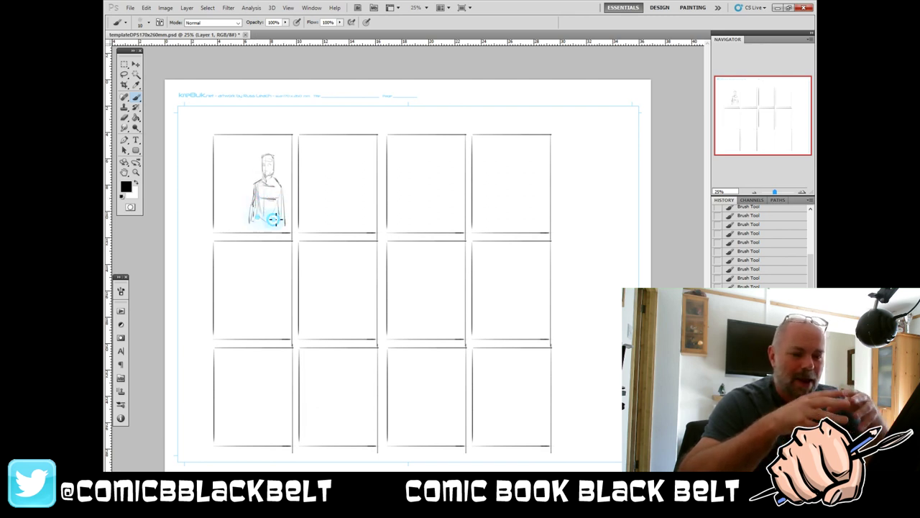
{"action": "left_click_drag", "start_coordinate": [234, 167], "coordinate": [252, 166]}
{"action": "left_click_drag", "start_coordinate": [243, 162], "coordinate": [243, 174]}
Sketch a tall standing figure and a lower foreground figure in the top row's second panel, linking them with a two-way diagonal arrow.
{"action": "left_click", "coordinate": [350, 154]}
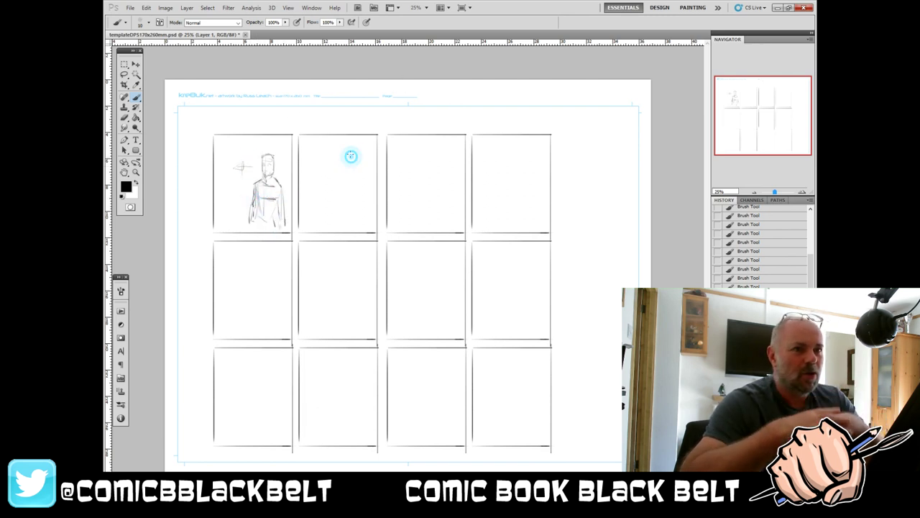
{"action": "left_click", "coordinate": [348, 162]}
{"action": "left_click_drag", "start_coordinate": [348, 162], "coordinate": [349, 164]}
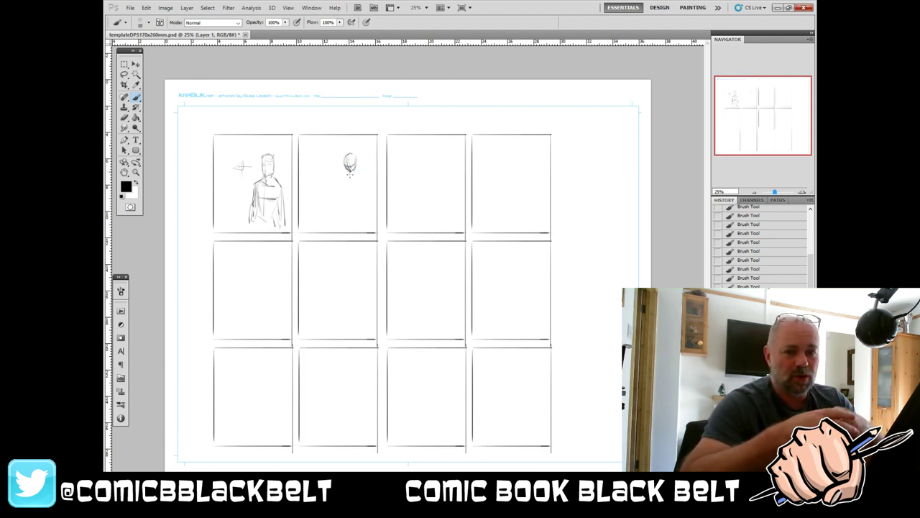
{"action": "mouse_move", "coordinate": [348, 171]}
{"action": "left_mouse_down"}
{"action": "mouse_move", "coordinate": [370, 192]}
{"action": "mouse_move", "coordinate": [346, 174]}
{"action": "mouse_move", "coordinate": [344, 159]}
{"action": "mouse_move", "coordinate": [350, 154]}
{"action": "mouse_move", "coordinate": [348, 203]}
{"action": "mouse_move", "coordinate": [362, 203]}
{"action": "mouse_move", "coordinate": [345, 194]}
{"action": "mouse_move", "coordinate": [348, 232]}
{"action": "mouse_move", "coordinate": [349, 204]}
{"action": "mouse_move", "coordinate": [367, 185]}
{"action": "mouse_move", "coordinate": [361, 217]}
{"action": "left_mouse_up"}
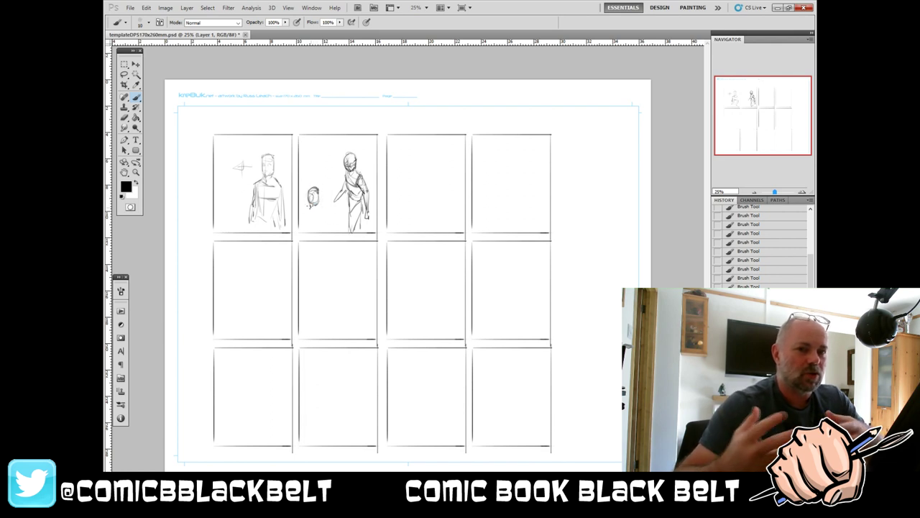
{"action": "left_click_drag", "start_coordinate": [310, 205], "coordinate": [329, 230]}
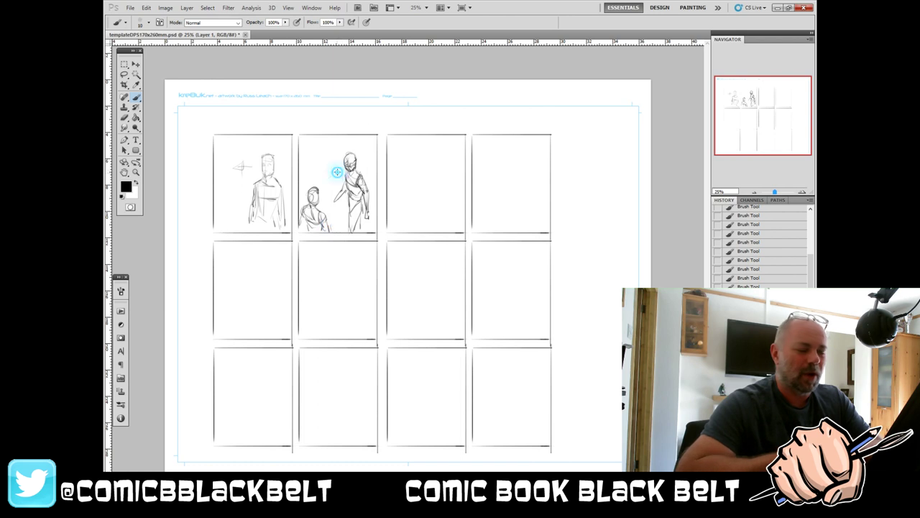
{"action": "left_click_drag", "start_coordinate": [343, 168], "coordinate": [325, 182]}
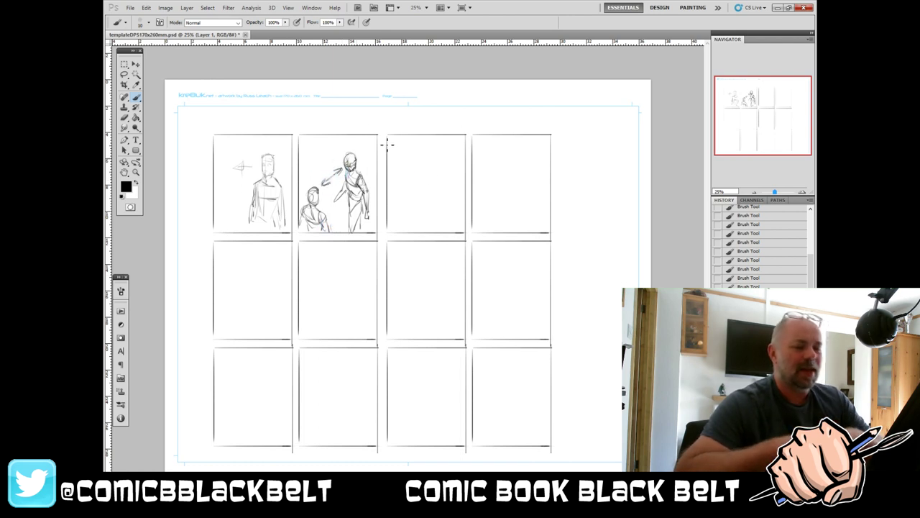
Sketch a small full-length standing figure in the middle of the top row's third panel.
{"action": "left_click", "coordinate": [424, 166]}
{"action": "mouse_move", "coordinate": [427, 175]}
{"action": "left_mouse_down"}
{"action": "mouse_move", "coordinate": [419, 188]}
{"action": "mouse_move", "coordinate": [432, 185]}
{"action": "left_mouse_up"}
{"action": "left_click_drag", "start_coordinate": [421, 192], "coordinate": [419, 211]}
{"action": "mouse_move", "coordinate": [428, 192]}
{"action": "left_mouse_down"}
{"action": "mouse_move", "coordinate": [429, 211]}
{"action": "mouse_move", "coordinate": [431, 188]}
{"action": "left_mouse_up"}
{"action": "left_click", "coordinate": [424, 167]}
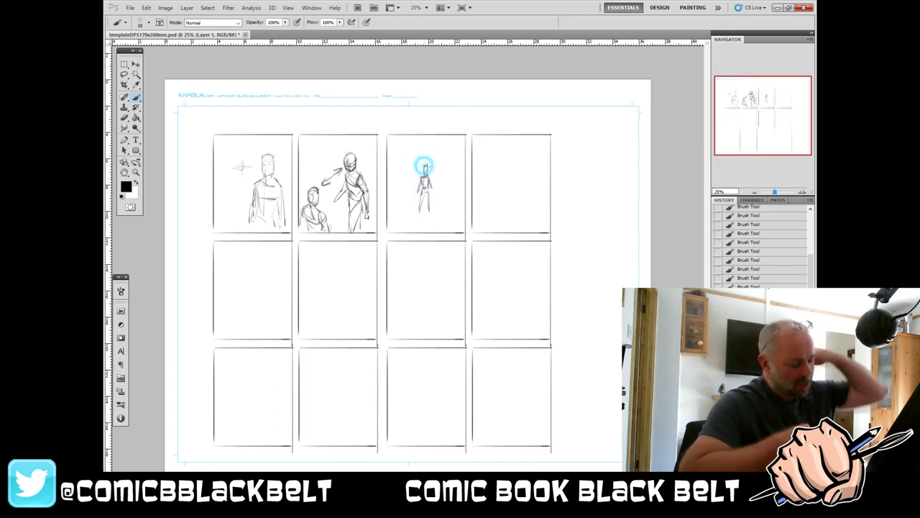
Draw a large foreground face outline along the right side of the top row's third panel.
{"action": "left_click", "coordinate": [448, 148]}
{"action": "left_click_drag", "start_coordinate": [443, 140], "coordinate": [454, 189]}
{"action": "mouse_move", "coordinate": [440, 142]}
{"action": "left_mouse_down"}
{"action": "mouse_move", "coordinate": [445, 153]}
{"action": "mouse_move", "coordinate": [439, 138]}
{"action": "left_mouse_up"}
{"action": "mouse_move", "coordinate": [446, 167]}
{"action": "left_mouse_down"}
{"action": "mouse_move", "coordinate": [468, 235]}
{"action": "mouse_move", "coordinate": [444, 234]}
{"action": "left_mouse_up"}
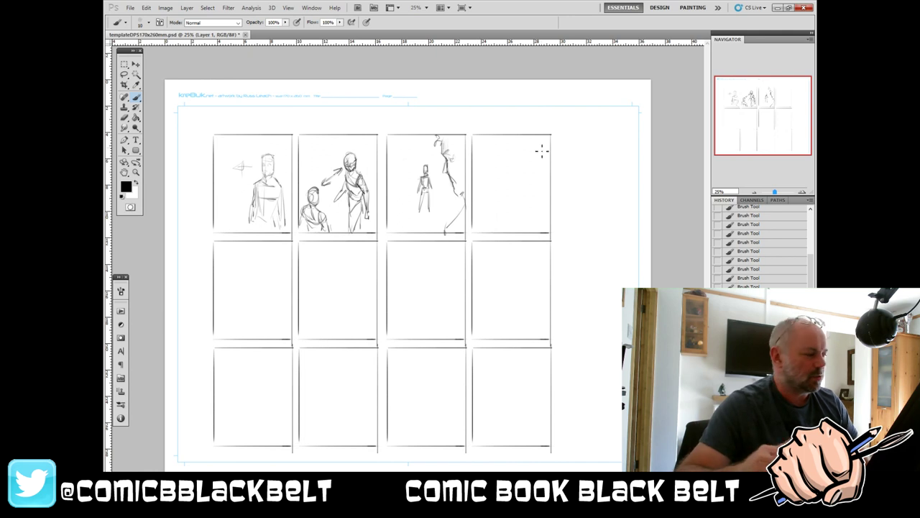
Sketch an extreme close-up face with eye, nose, mouth and hair strands in the top row's fourth panel.
{"action": "mouse_move", "coordinate": [499, 154]}
{"action": "left_mouse_down"}
{"action": "mouse_move", "coordinate": [526, 161]}
{"action": "mouse_move", "coordinate": [508, 175]}
{"action": "mouse_move", "coordinate": [513, 161]}
{"action": "mouse_move", "coordinate": [530, 173]}
{"action": "mouse_move", "coordinate": [521, 203]}
{"action": "mouse_move", "coordinate": [536, 214]}
{"action": "left_mouse_up"}
{"action": "left_click_drag", "start_coordinate": [530, 173], "coordinate": [534, 227]}
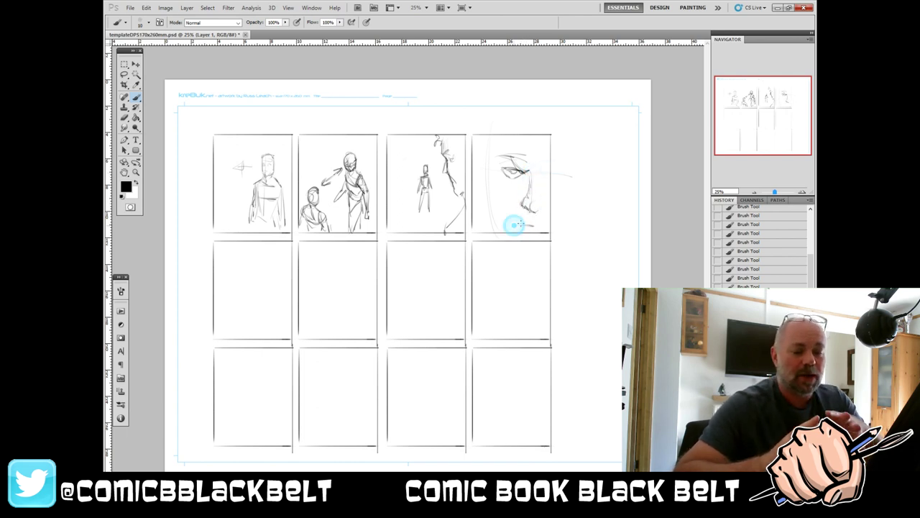
{"action": "left_click_drag", "start_coordinate": [486, 167], "coordinate": [495, 210]}
{"action": "left_click_drag", "start_coordinate": [510, 160], "coordinate": [530, 170]}
{"action": "left_click_drag", "start_coordinate": [483, 188], "coordinate": [525, 147]}
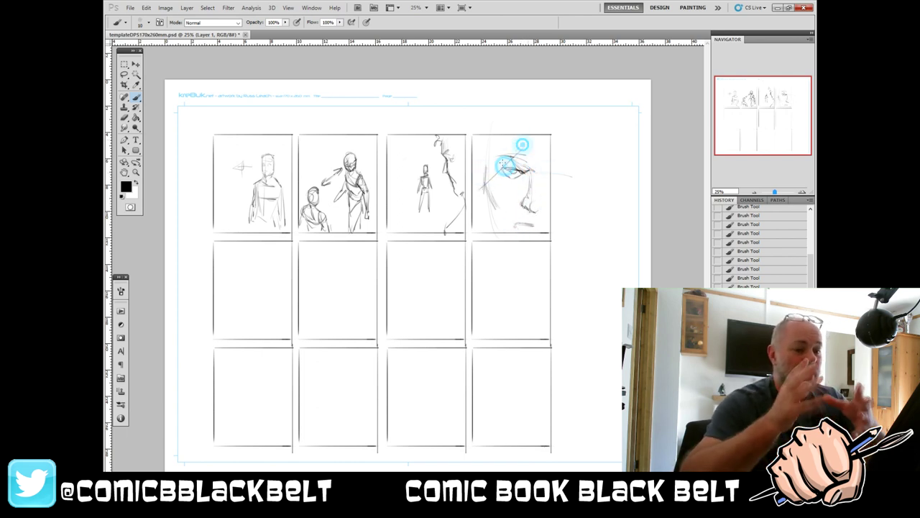
{"action": "mouse_move", "coordinate": [532, 211]}
{"action": "left_mouse_down"}
{"action": "mouse_move", "coordinate": [542, 203]}
{"action": "mouse_move", "coordinate": [540, 176]}
{"action": "left_mouse_up"}
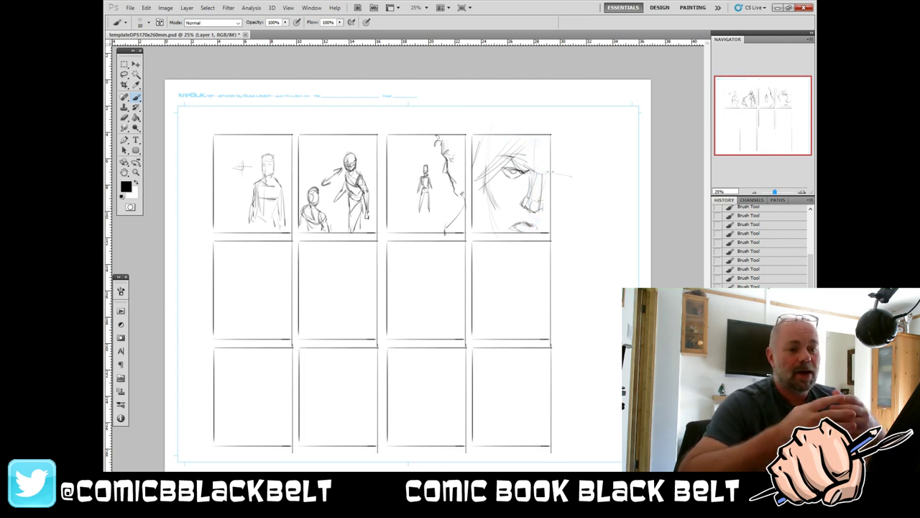
{"action": "left_click_drag", "start_coordinate": [486, 185], "coordinate": [492, 237]}
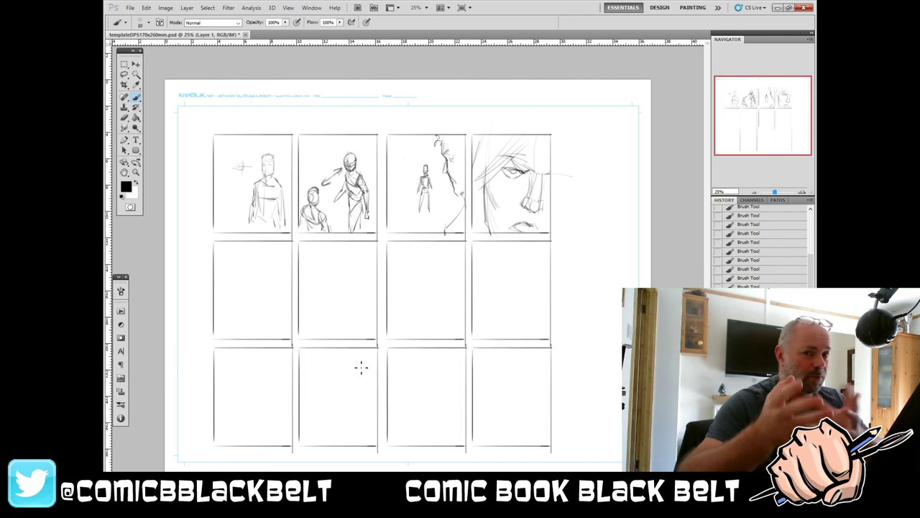
Sketch a man's head and shoulders on the left facing a lower head on the right in the second row's first panel.
{"action": "left_click_drag", "start_coordinate": [219, 260], "coordinate": [236, 261]}
{"action": "mouse_move", "coordinate": [220, 300]}
{"action": "left_mouse_down"}
{"action": "mouse_move", "coordinate": [232, 279]}
{"action": "mouse_move", "coordinate": [243, 292]}
{"action": "mouse_move", "coordinate": [241, 281]}
{"action": "mouse_move", "coordinate": [238, 298]}
{"action": "mouse_move", "coordinate": [233, 282]}
{"action": "mouse_move", "coordinate": [245, 290]}
{"action": "mouse_move", "coordinate": [229, 278]}
{"action": "mouse_move", "coordinate": [243, 292]}
{"action": "mouse_move", "coordinate": [241, 282]}
{"action": "mouse_move", "coordinate": [217, 316]}
{"action": "left_mouse_up"}
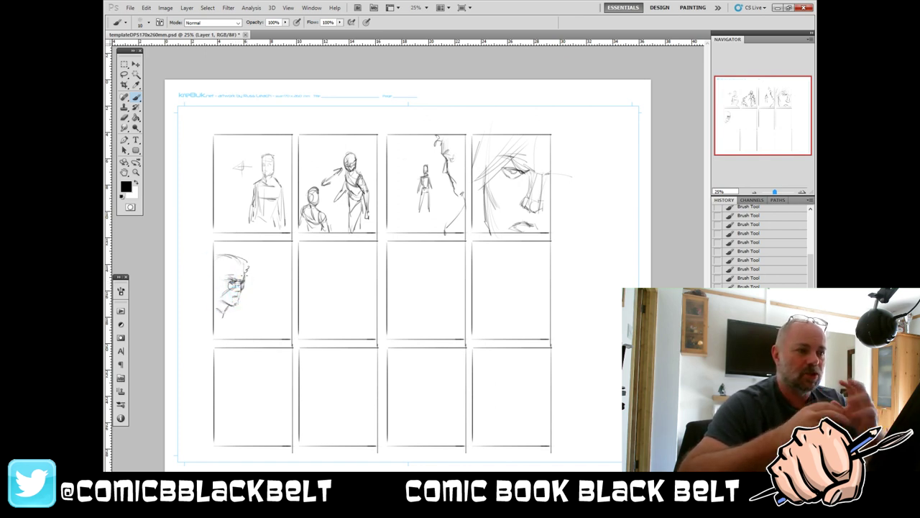
{"action": "mouse_move", "coordinate": [215, 273]}
{"action": "left_mouse_down"}
{"action": "mouse_move", "coordinate": [218, 292]}
{"action": "mouse_move", "coordinate": [264, 296]}
{"action": "mouse_move", "coordinate": [259, 315]}
{"action": "mouse_move", "coordinate": [284, 280]}
{"action": "left_mouse_up"}
{"action": "mouse_move", "coordinate": [240, 327]}
{"action": "left_mouse_down"}
{"action": "mouse_move", "coordinate": [213, 306]}
{"action": "mouse_move", "coordinate": [227, 325]}
{"action": "left_mouse_up"}
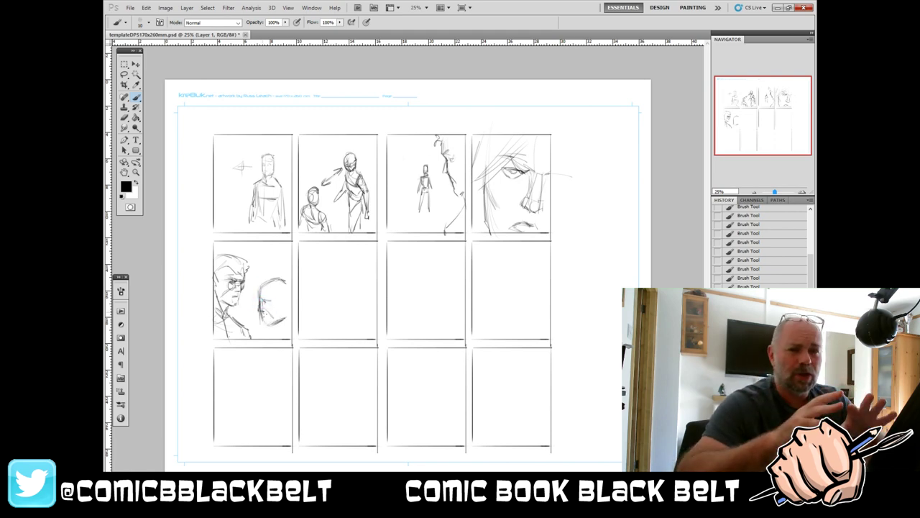
{"action": "left_click_drag", "start_coordinate": [259, 297], "coordinate": [290, 285]}
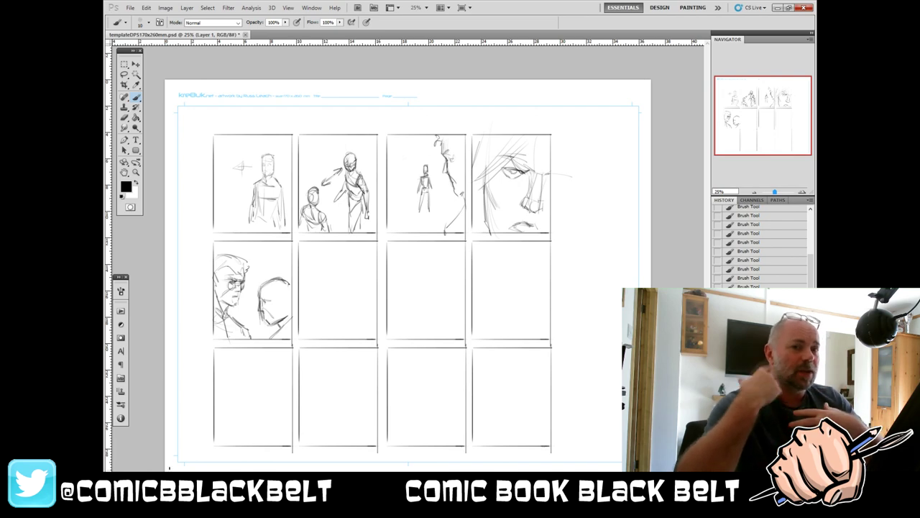
Outline two large face profiles looking at each other from opposite sides of the second row's second panel.
{"action": "left_click_drag", "start_coordinate": [306, 292], "coordinate": [319, 328]}
{"action": "mouse_move", "coordinate": [302, 262]}
{"action": "left_mouse_down"}
{"action": "mouse_move", "coordinate": [320, 328]}
{"action": "mouse_move", "coordinate": [351, 290]}
{"action": "left_mouse_up"}
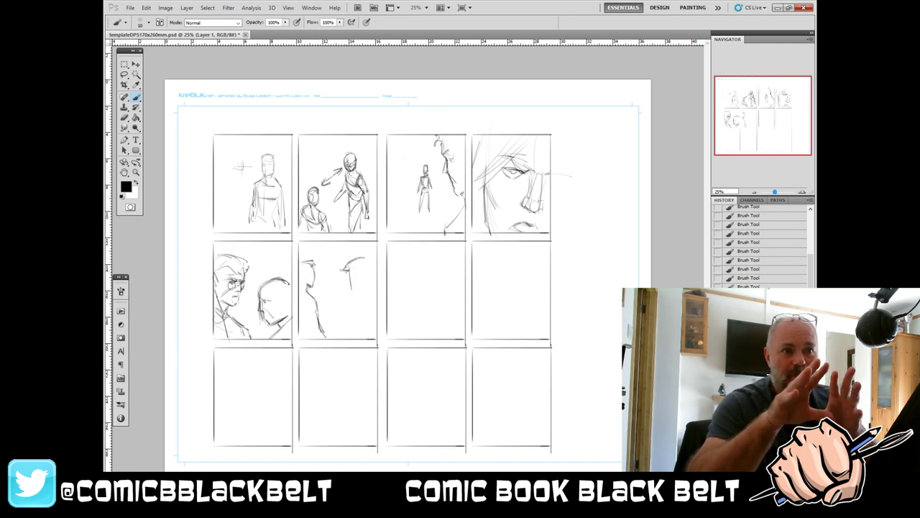
{"action": "left_click_drag", "start_coordinate": [358, 308], "coordinate": [342, 338]}
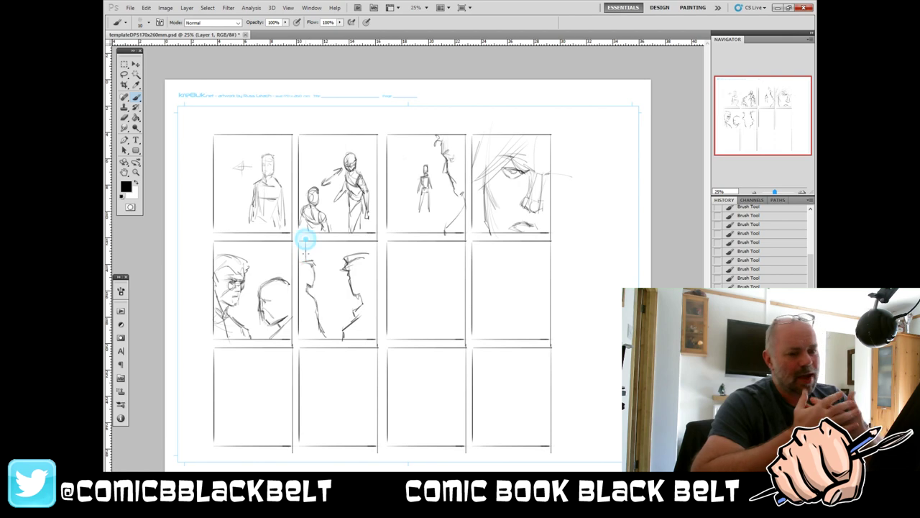
Shade the two facing profiles dark with a thicker brush and add bold vertical stripes across the background between them.
{"action": "left_click_drag", "start_coordinate": [315, 280], "coordinate": [315, 298]}
{"action": "mouse_move", "coordinate": [327, 240]}
{"action": "left_mouse_down"}
{"action": "mouse_move", "coordinate": [330, 326]}
{"action": "mouse_move", "coordinate": [341, 326]}
{"action": "mouse_move", "coordinate": [347, 241]}
{"action": "mouse_move", "coordinate": [363, 238]}
{"action": "mouse_move", "coordinate": [362, 300]}
{"action": "left_mouse_up"}
{"action": "right_click", "coordinate": [344, 283]}
{"action": "mouse_move", "coordinate": [314, 260]}
{"action": "left_mouse_down"}
{"action": "mouse_move", "coordinate": [302, 276]}
{"action": "mouse_move", "coordinate": [316, 331]}
{"action": "left_mouse_up"}
{"action": "left_click", "coordinate": [351, 264]}
{"action": "mouse_move", "coordinate": [351, 263]}
{"action": "left_mouse_down"}
{"action": "mouse_move", "coordinate": [376, 276]}
{"action": "mouse_move", "coordinate": [359, 339]}
{"action": "left_mouse_up"}
{"action": "left_click_drag", "start_coordinate": [316, 232], "coordinate": [318, 310]}
{"action": "left_click_drag", "start_coordinate": [343, 242], "coordinate": [341, 294]}
{"action": "mouse_move", "coordinate": [354, 241]}
{"action": "left_mouse_down"}
{"action": "mouse_move", "coordinate": [352, 327]}
{"action": "mouse_move", "coordinate": [365, 276]}
{"action": "mouse_move", "coordinate": [354, 294]}
{"action": "left_mouse_up"}
{"action": "left_click_drag", "start_coordinate": [360, 258], "coordinate": [352, 333]}
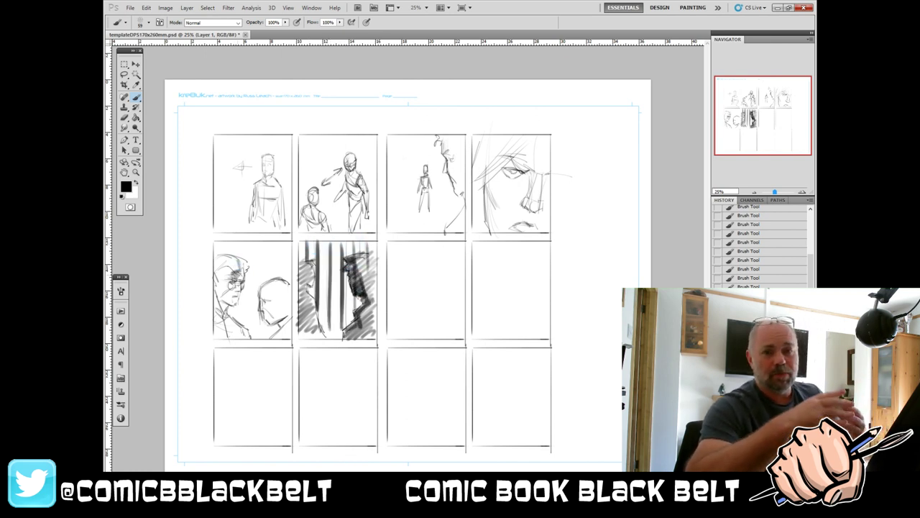
Hatch both heads in the second row's first panel with grey tone and fill the background with horizontal stripes.
{"action": "mouse_move", "coordinate": [215, 253]}
{"action": "left_mouse_down"}
{"action": "mouse_move", "coordinate": [223, 332]}
{"action": "mouse_move", "coordinate": [237, 339]}
{"action": "left_mouse_up"}
{"action": "left_click_drag", "start_coordinate": [262, 279], "coordinate": [289, 330]}
{"action": "left_click_drag", "start_coordinate": [214, 247], "coordinate": [290, 252]}
{"action": "mouse_move", "coordinate": [233, 258]}
{"action": "left_mouse_down"}
{"action": "mouse_move", "coordinate": [291, 262]}
{"action": "mouse_move", "coordinate": [292, 272]}
{"action": "left_mouse_up"}
{"action": "left_click_drag", "start_coordinate": [243, 269], "coordinate": [292, 279]}
{"action": "left_click_drag", "start_coordinate": [229, 296], "coordinate": [282, 284]}
{"action": "mouse_move", "coordinate": [217, 318]}
{"action": "left_mouse_down"}
{"action": "mouse_move", "coordinate": [265, 294]}
{"action": "mouse_move", "coordinate": [265, 306]}
{"action": "left_mouse_up"}
{"action": "left_click_drag", "start_coordinate": [236, 332], "coordinate": [277, 317]}
{"action": "left_click_drag", "start_coordinate": [216, 246], "coordinate": [254, 239]}
With a finer brush, sketch two small distant figures in a landscape with tree, hills and bushes in the second row's third panel.
{"action": "right_click", "coordinate": [424, 299]}
{"action": "left_click", "coordinate": [423, 297]}
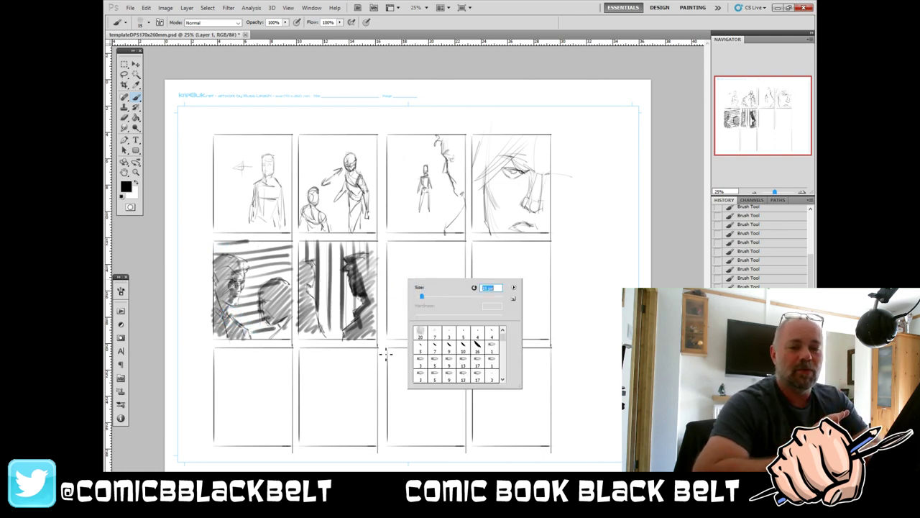
{"action": "left_click", "coordinate": [386, 352]}
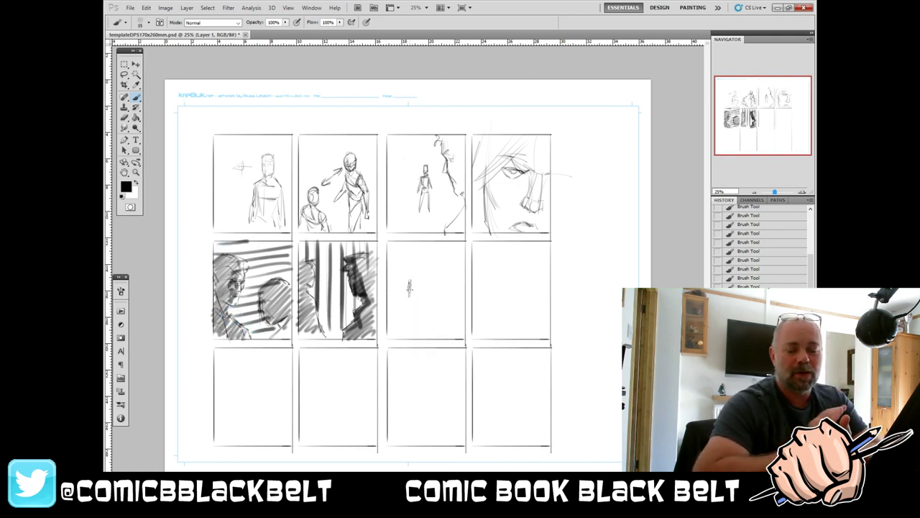
{"action": "left_click_drag", "start_coordinate": [409, 286], "coordinate": [409, 297]}
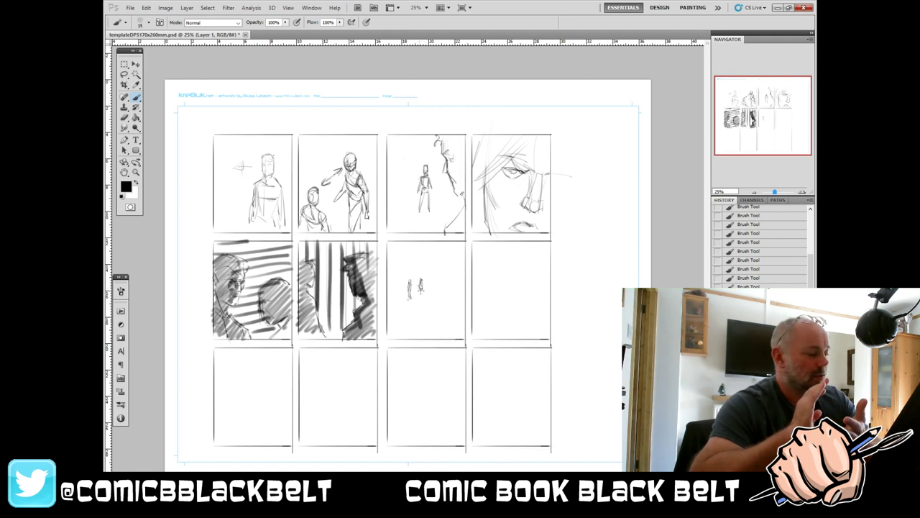
{"action": "left_click_drag", "start_coordinate": [435, 308], "coordinate": [451, 335]}
{"action": "mouse_move", "coordinate": [398, 298]}
{"action": "left_mouse_down"}
{"action": "mouse_move", "coordinate": [389, 293]}
{"action": "mouse_move", "coordinate": [412, 249]}
{"action": "mouse_move", "coordinate": [436, 263]}
{"action": "mouse_move", "coordinate": [430, 256]}
{"action": "mouse_move", "coordinate": [390, 279]}
{"action": "mouse_move", "coordinate": [411, 289]}
{"action": "mouse_move", "coordinate": [466, 283]}
{"action": "left_mouse_up"}
{"action": "mouse_move", "coordinate": [431, 299]}
{"action": "left_mouse_down"}
{"action": "mouse_move", "coordinate": [462, 323]}
{"action": "mouse_move", "coordinate": [457, 330]}
{"action": "left_mouse_up"}
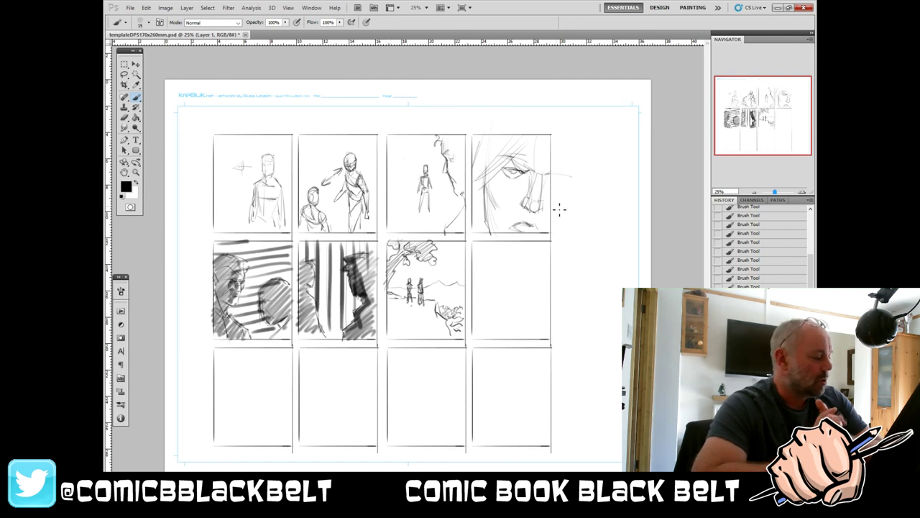
Sketch a walking full-length figure in the second row's last panel and a hand firing a gun with "BLAM" in the third row's first.
{"action": "mouse_move", "coordinate": [509, 271]}
{"action": "left_mouse_down"}
{"action": "mouse_move", "coordinate": [499, 281]}
{"action": "mouse_move", "coordinate": [499, 273]}
{"action": "mouse_move", "coordinate": [512, 282]}
{"action": "mouse_move", "coordinate": [504, 289]}
{"action": "mouse_move", "coordinate": [515, 277]}
{"action": "mouse_move", "coordinate": [496, 284]}
{"action": "mouse_move", "coordinate": [495, 253]}
{"action": "mouse_move", "coordinate": [508, 274]}
{"action": "mouse_move", "coordinate": [506, 328]}
{"action": "mouse_move", "coordinate": [517, 317]}
{"action": "mouse_move", "coordinate": [522, 324]}
{"action": "left_mouse_up"}
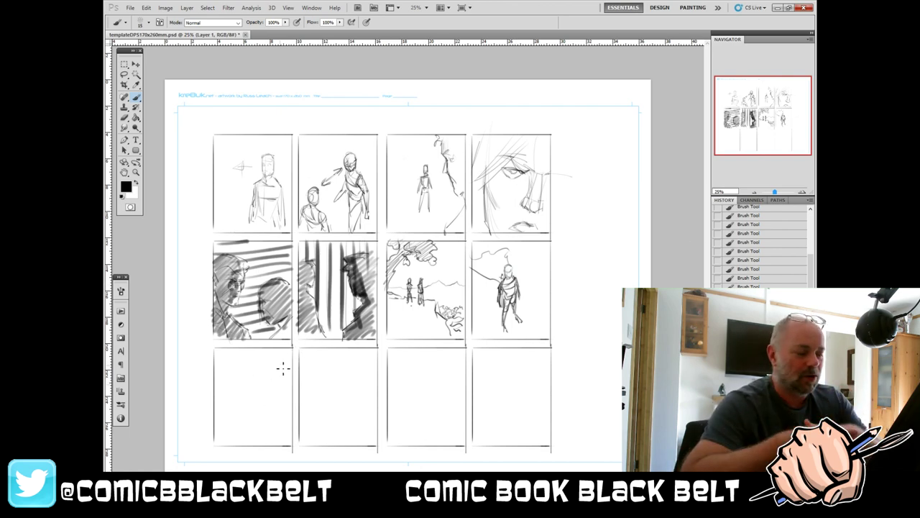
{"action": "left_click_drag", "start_coordinate": [260, 389], "coordinate": [244, 392]}
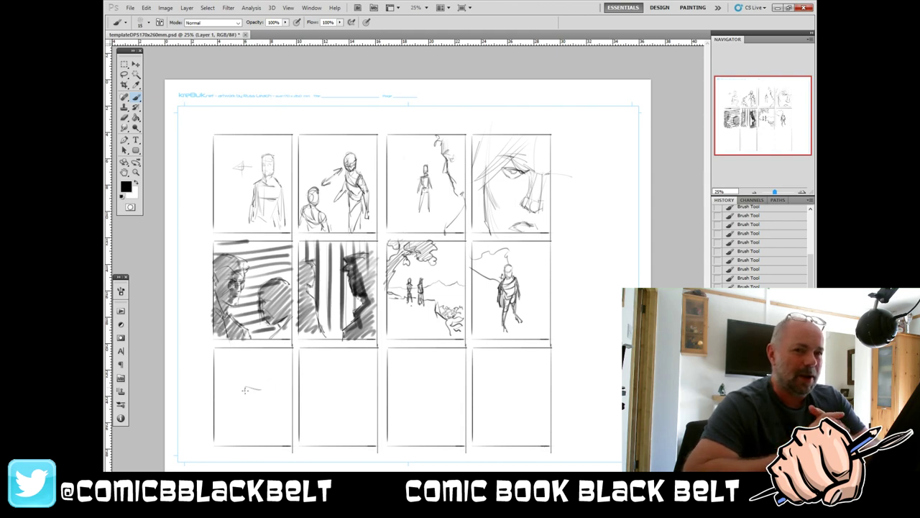
{"action": "left_click_drag", "start_coordinate": [237, 375], "coordinate": [260, 388]}
{"action": "mouse_move", "coordinate": [238, 385]}
{"action": "left_mouse_down"}
{"action": "mouse_move", "coordinate": [258, 389]}
{"action": "mouse_move", "coordinate": [248, 392]}
{"action": "mouse_move", "coordinate": [252, 405]}
{"action": "mouse_move", "coordinate": [243, 381]}
{"action": "mouse_move", "coordinate": [242, 400]}
{"action": "mouse_move", "coordinate": [259, 412]}
{"action": "mouse_move", "coordinate": [288, 404]}
{"action": "mouse_move", "coordinate": [251, 365]}
{"action": "mouse_move", "coordinate": [230, 356]}
{"action": "mouse_move", "coordinate": [218, 371]}
{"action": "mouse_move", "coordinate": [273, 359]}
{"action": "left_mouse_up"}
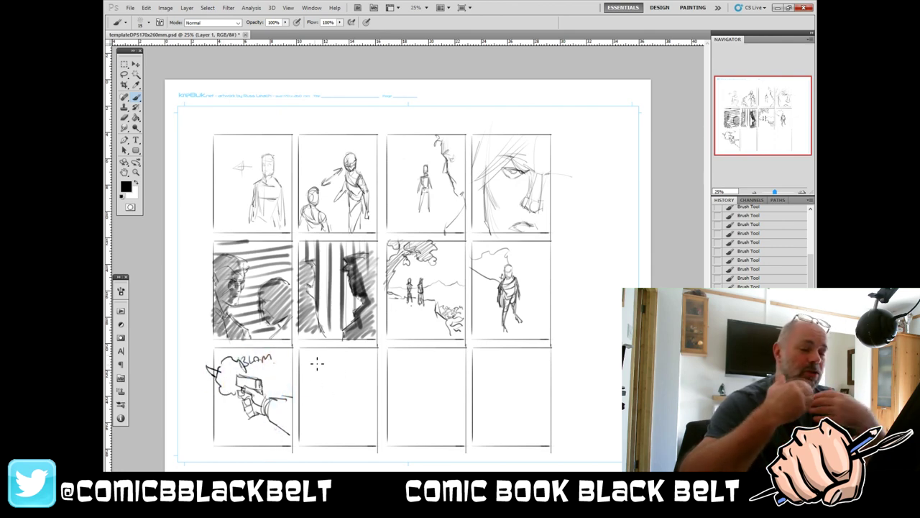
Draw a slightly tilted inner rectangular frame inside the third row's second panel.
{"action": "mouse_move", "coordinate": [309, 353]}
{"action": "left_mouse_down"}
{"action": "mouse_move", "coordinate": [309, 436]}
{"action": "mouse_move", "coordinate": [365, 353]}
{"action": "mouse_move", "coordinate": [308, 391]}
{"action": "mouse_move", "coordinate": [309, 434]}
{"action": "left_mouse_up"}
{"action": "left_click_drag", "start_coordinate": [312, 431], "coordinate": [368, 421]}
{"action": "left_click_drag", "start_coordinate": [366, 353], "coordinate": [369, 418]}
{"action": "left_click_drag", "start_coordinate": [369, 353], "coordinate": [370, 423]}
{"action": "left_click_drag", "start_coordinate": [315, 438], "coordinate": [365, 425]}
Sketch two standing figures, a larger one on the right and a smaller one on the left, inside the inner frame.
{"action": "left_click_drag", "start_coordinate": [345, 368], "coordinate": [310, 410]}
{"action": "left_click_drag", "start_coordinate": [357, 352], "coordinate": [367, 403]}
{"action": "mouse_move", "coordinate": [346, 367]}
{"action": "left_mouse_down"}
{"action": "mouse_move", "coordinate": [351, 415]}
{"action": "mouse_move", "coordinate": [322, 425]}
{"action": "mouse_move", "coordinate": [333, 420]}
{"action": "mouse_move", "coordinate": [325, 404]}
{"action": "left_mouse_up"}
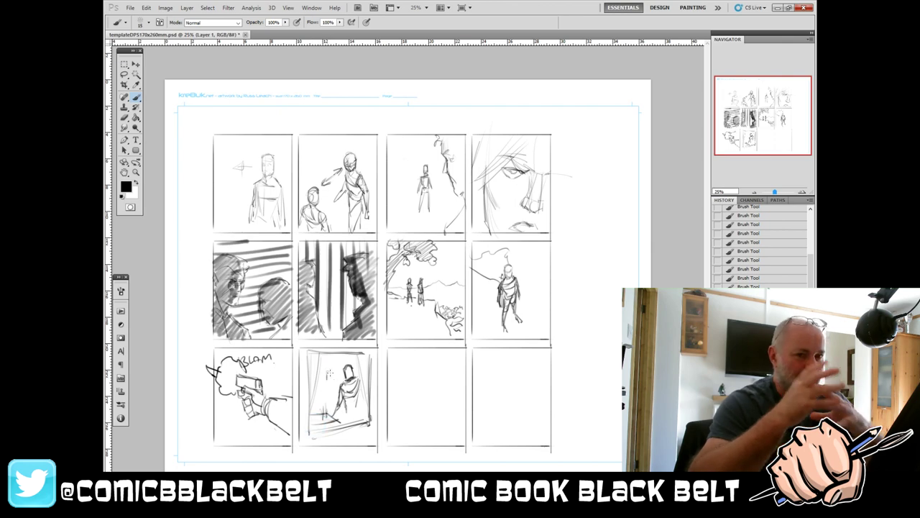
{"action": "left_click_drag", "start_coordinate": [325, 381], "coordinate": [327, 414]}
{"action": "mouse_move", "coordinate": [352, 388]}
{"action": "left_mouse_down"}
{"action": "mouse_move", "coordinate": [339, 412]}
{"action": "mouse_move", "coordinate": [363, 388]}
{"action": "mouse_move", "coordinate": [366, 417]}
{"action": "left_mouse_up"}
Reinforce the border around the inner frame with extra lines along the bottom and both sides of the panel.
{"action": "mouse_move", "coordinate": [309, 439]}
{"action": "left_mouse_down"}
{"action": "mouse_move", "coordinate": [374, 432]}
{"action": "mouse_move", "coordinate": [328, 446]}
{"action": "mouse_move", "coordinate": [378, 445]}
{"action": "left_mouse_up"}
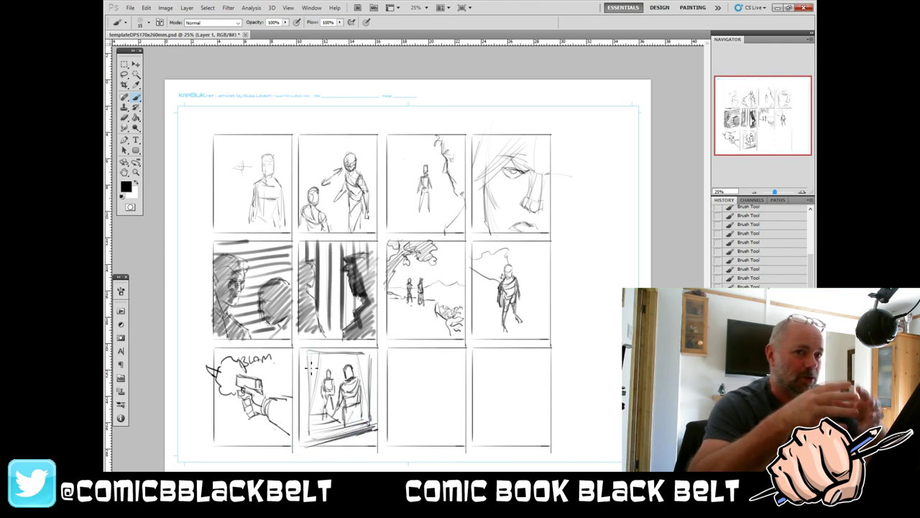
{"action": "left_click_drag", "start_coordinate": [302, 346], "coordinate": [302, 438]}
{"action": "left_click_drag", "start_coordinate": [374, 351], "coordinate": [374, 426]}
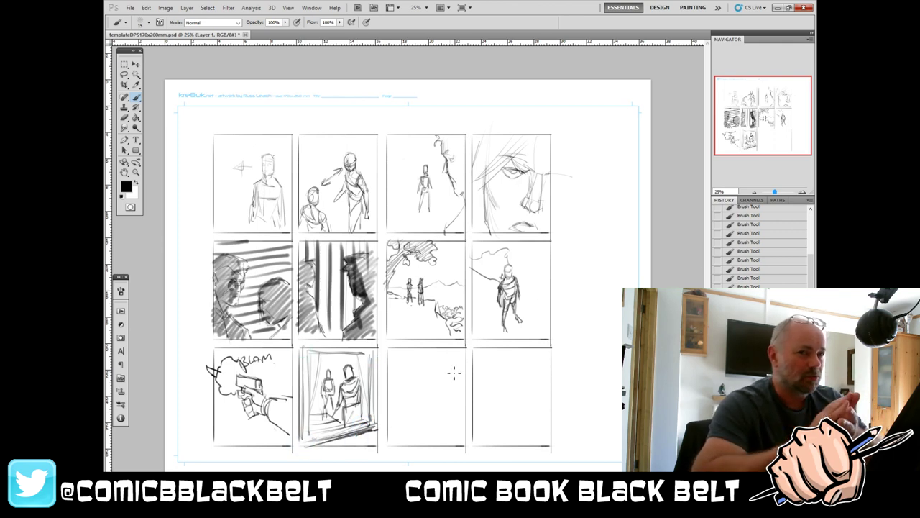
Sketch a close-up face profile in the third row's third panel and a downward-tilted head in its last panel.
{"action": "mouse_move", "coordinate": [413, 376]}
{"action": "left_mouse_down"}
{"action": "mouse_move", "coordinate": [400, 376]}
{"action": "mouse_move", "coordinate": [421, 353]}
{"action": "mouse_move", "coordinate": [445, 385]}
{"action": "mouse_move", "coordinate": [392, 398]}
{"action": "mouse_move", "coordinate": [415, 406]}
{"action": "left_mouse_up"}
{"action": "mouse_move", "coordinate": [421, 350]}
{"action": "left_mouse_down"}
{"action": "mouse_move", "coordinate": [427, 373]}
{"action": "mouse_move", "coordinate": [451, 388]}
{"action": "mouse_move", "coordinate": [441, 399]}
{"action": "mouse_move", "coordinate": [446, 416]}
{"action": "mouse_move", "coordinate": [441, 393]}
{"action": "mouse_move", "coordinate": [438, 416]}
{"action": "mouse_move", "coordinate": [447, 440]}
{"action": "left_mouse_up"}
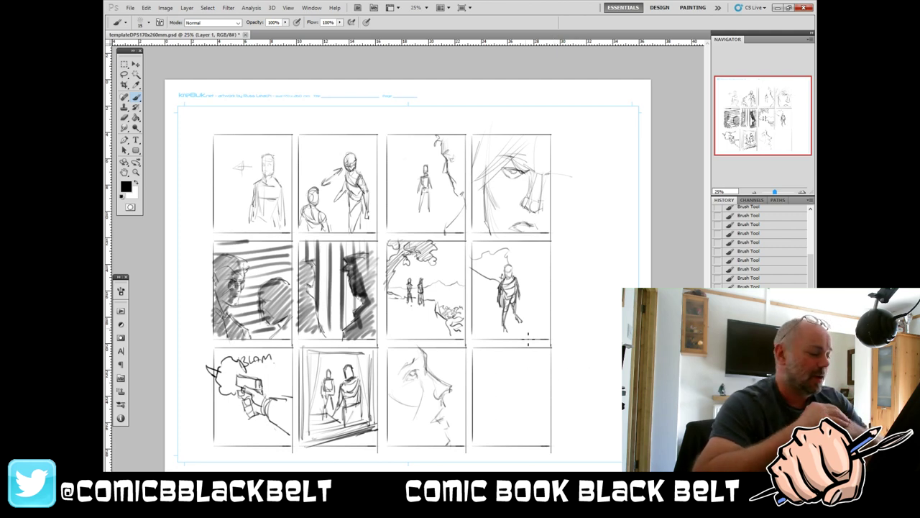
{"action": "mouse_move", "coordinate": [499, 371]}
{"action": "left_mouse_down"}
{"action": "mouse_move", "coordinate": [503, 405]}
{"action": "mouse_move", "coordinate": [507, 361]}
{"action": "mouse_move", "coordinate": [525, 363]}
{"action": "mouse_move", "coordinate": [503, 402]}
{"action": "mouse_move", "coordinate": [523, 408]}
{"action": "mouse_move", "coordinate": [502, 379]}
{"action": "mouse_move", "coordinate": [526, 385]}
{"action": "mouse_move", "coordinate": [504, 384]}
{"action": "mouse_move", "coordinate": [524, 386]}
{"action": "mouse_move", "coordinate": [500, 367]}
{"action": "mouse_move", "coordinate": [511, 354]}
{"action": "mouse_move", "coordinate": [499, 375]}
{"action": "mouse_move", "coordinate": [515, 406]}
{"action": "mouse_move", "coordinate": [502, 391]}
{"action": "mouse_move", "coordinate": [528, 406]}
{"action": "left_mouse_up"}
{"action": "mouse_move", "coordinate": [536, 370]}
{"action": "left_mouse_down"}
{"action": "mouse_move", "coordinate": [527, 402]}
{"action": "mouse_move", "coordinate": [493, 400]}
{"action": "left_mouse_up"}
{"action": "left_click_drag", "start_coordinate": [536, 364], "coordinate": [536, 385]}
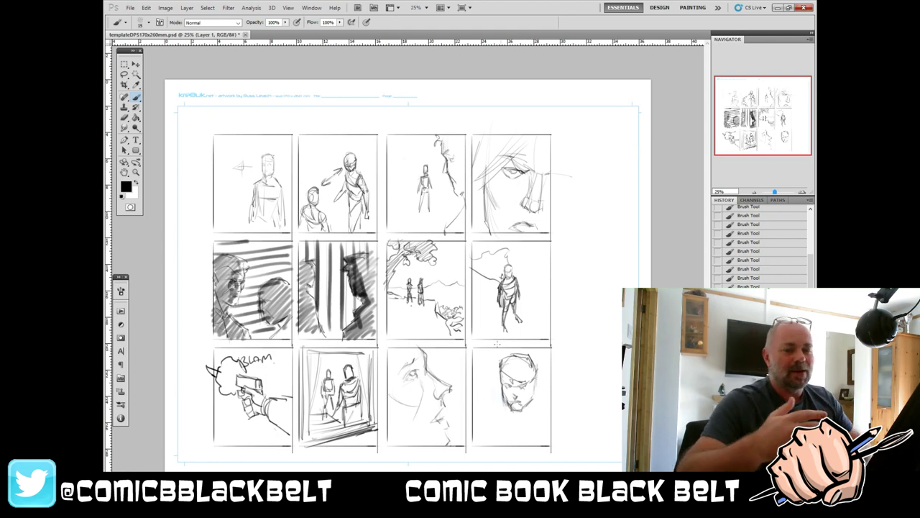
Rough in diagonal background lines beside the head and a stroke across its hair in the third row's last panel.
{"action": "mouse_move", "coordinate": [486, 425]}
{"action": "left_mouse_down"}
{"action": "mouse_move", "coordinate": [502, 409]}
{"action": "mouse_move", "coordinate": [551, 409]}
{"action": "mouse_move", "coordinate": [528, 430]}
{"action": "mouse_move", "coordinate": [522, 416]}
{"action": "mouse_move", "coordinate": [525, 425]}
{"action": "mouse_move", "coordinate": [472, 385]}
{"action": "left_mouse_up"}
{"action": "left_click_drag", "start_coordinate": [499, 402], "coordinate": [467, 363]}
{"action": "mouse_move", "coordinate": [497, 375]}
{"action": "left_mouse_down"}
{"action": "mouse_move", "coordinate": [475, 349]}
{"action": "mouse_move", "coordinate": [488, 346]}
{"action": "mouse_move", "coordinate": [527, 356]}
{"action": "left_mouse_up"}
Enlarge the brush and shade the hair and face of the downward-tilted head in the third row's last panel.
{"action": "right_click", "coordinate": [561, 362]}
{"action": "left_click", "coordinate": [579, 382]}
{"action": "right_click", "coordinate": [515, 365]}
{"action": "left_click", "coordinate": [542, 384]}
{"action": "mouse_move", "coordinate": [519, 379]}
{"action": "left_mouse_down"}
{"action": "mouse_move", "coordinate": [535, 361]}
{"action": "mouse_move", "coordinate": [535, 371]}
{"action": "left_mouse_up"}
{"action": "mouse_move", "coordinate": [520, 388]}
{"action": "left_mouse_down"}
{"action": "mouse_move", "coordinate": [528, 385]}
{"action": "mouse_move", "coordinate": [512, 384]}
{"action": "left_mouse_up"}
{"action": "left_click_drag", "start_coordinate": [512, 396], "coordinate": [522, 401]}
{"action": "mouse_move", "coordinate": [521, 395]}
{"action": "left_mouse_down"}
{"action": "mouse_move", "coordinate": [532, 383]}
{"action": "mouse_move", "coordinate": [526, 401]}
{"action": "left_mouse_up"}
{"action": "left_click_drag", "start_coordinate": [524, 400], "coordinate": [537, 380]}
Shade the figure's suit and tie and fill the background of the third row's last panel with thick diagonal shadow stripes.
{"action": "mouse_move", "coordinate": [515, 422]}
{"action": "left_mouse_down"}
{"action": "mouse_move", "coordinate": [498, 408]}
{"action": "mouse_move", "coordinate": [499, 444]}
{"action": "mouse_move", "coordinate": [476, 447]}
{"action": "mouse_move", "coordinate": [529, 450]}
{"action": "left_mouse_up"}
{"action": "left_click_drag", "start_coordinate": [552, 403], "coordinate": [533, 443]}
{"action": "left_click_drag", "start_coordinate": [499, 387], "coordinate": [462, 415]}
{"action": "left_click_drag", "start_coordinate": [484, 368], "coordinate": [462, 396]}
{"action": "left_click_drag", "start_coordinate": [489, 345], "coordinate": [467, 372]}
{"action": "left_click_drag", "start_coordinate": [551, 384], "coordinate": [524, 407]}
{"action": "mouse_move", "coordinate": [549, 339]}
{"action": "left_mouse_down"}
{"action": "mouse_move", "coordinate": [504, 376]}
{"action": "mouse_move", "coordinate": [530, 383]}
{"action": "mouse_move", "coordinate": [499, 394]}
{"action": "mouse_move", "coordinate": [503, 385]}
{"action": "left_mouse_up"}
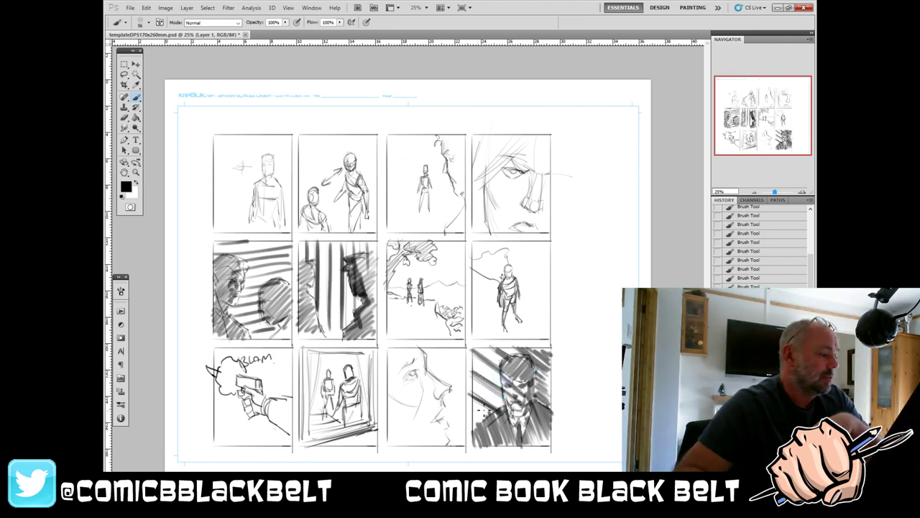
Add a horizontal ground shadow at the feet of the standing figure in the second row's last panel.
{"action": "mouse_move", "coordinate": [514, 323]}
{"action": "left_mouse_down"}
{"action": "mouse_move", "coordinate": [469, 333]}
{"action": "mouse_move", "coordinate": [471, 321]}
{"action": "left_mouse_up"}
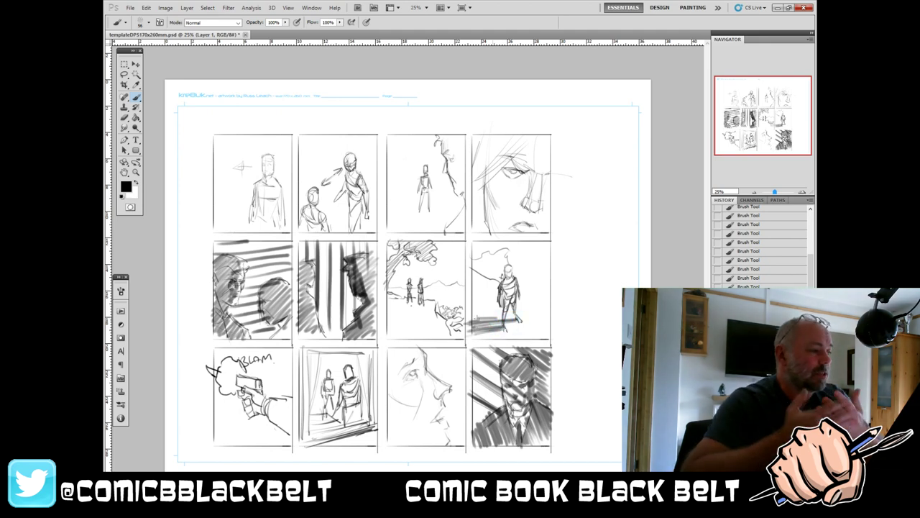
{"action": "left_click_drag", "start_coordinate": [351, 152], "coordinate": [358, 168]}
{"action": "left_click_drag", "start_coordinate": [352, 154], "coordinate": [371, 213]}
{"action": "left_click_drag", "start_coordinate": [362, 189], "coordinate": [364, 232]}
{"action": "mouse_move", "coordinate": [239, 380]}
{"action": "left_mouse_down"}
{"action": "mouse_move", "coordinate": [259, 382]}
{"action": "mouse_move", "coordinate": [260, 393]}
{"action": "left_mouse_up"}
{"action": "left_click_drag", "start_coordinate": [322, 368], "coordinate": [329, 388]}
{"action": "mouse_move", "coordinate": [344, 358]}
{"action": "left_mouse_down"}
{"action": "mouse_move", "coordinate": [354, 381]}
{"action": "mouse_move", "coordinate": [345, 395]}
{"action": "left_mouse_up"}
{"action": "left_click_drag", "start_coordinate": [351, 349], "coordinate": [364, 361]}
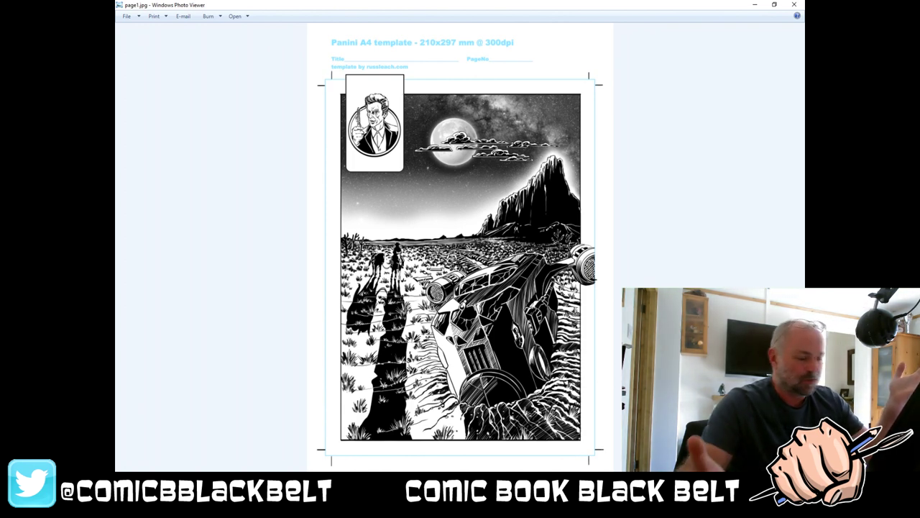
In Windows Photo Viewer, advance from page1.jpg through page2.jpg to page3.jpg and examine the panel compositions on page3.jpg up close.
{"action": "key", "text": "Right"}
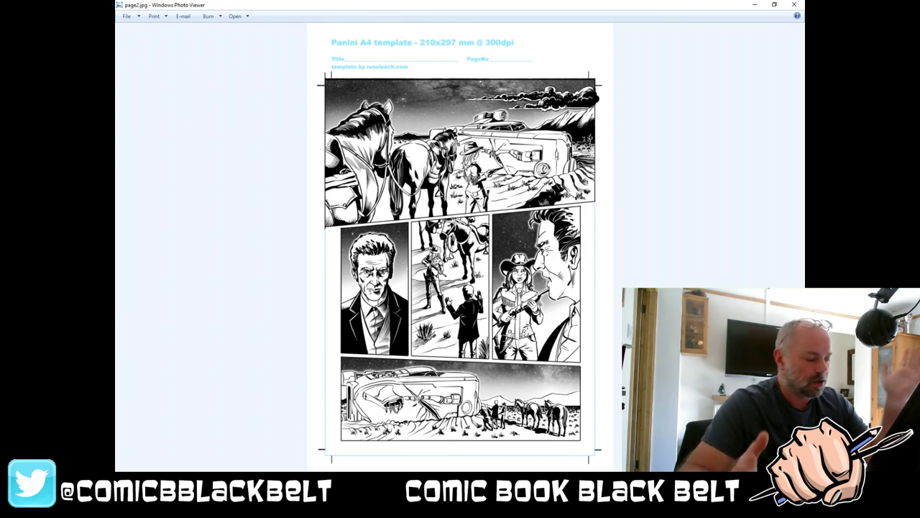
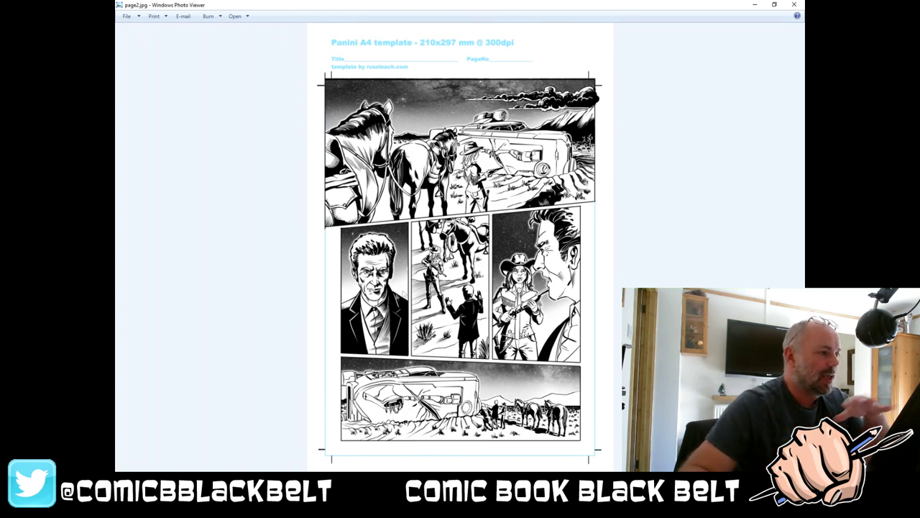
{"action": "key", "text": "Right"}
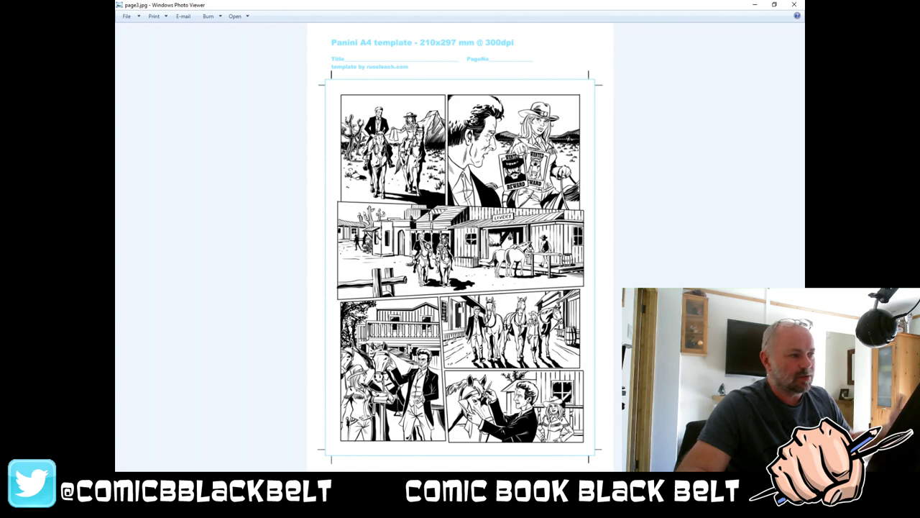
{"action": "scroll", "coordinate": [489, 177], "scroll_direction": "up", "scroll_amount": 1}
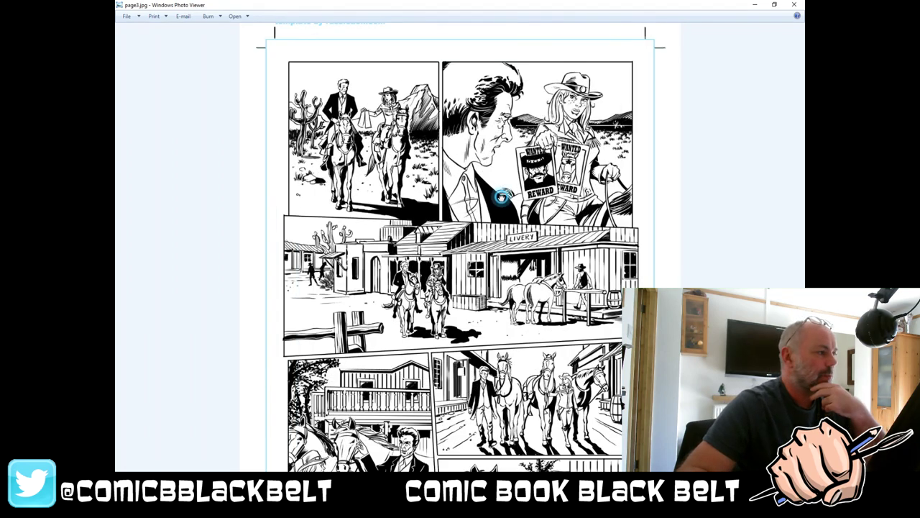
{"action": "left_click_drag", "start_coordinate": [501, 197], "coordinate": [501, 204]}
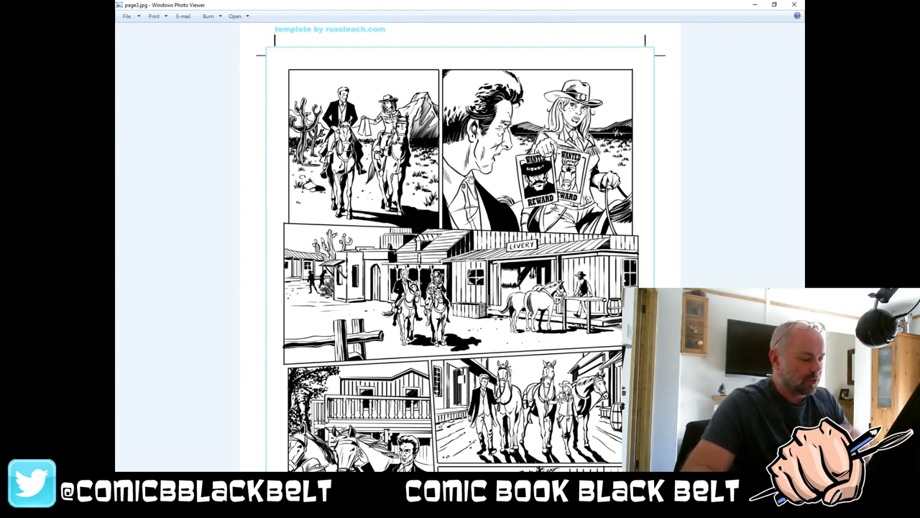
{"action": "scroll", "coordinate": [471, 180], "scroll_direction": "down", "scroll_amount": 1}
{"action": "left_click_drag", "start_coordinate": [465, 308], "coordinate": [465, 243]}
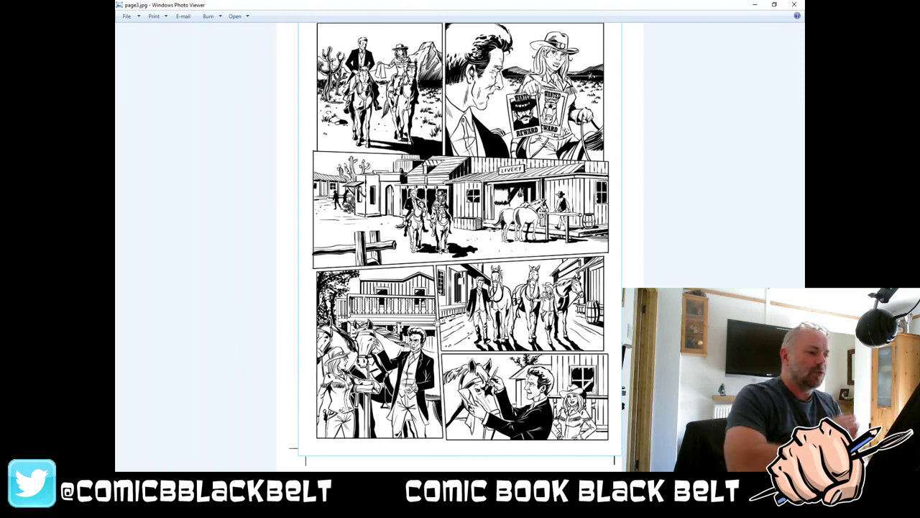
Go through page4.jpg to page7.jpg and examine how the shots and panels are composed on each finished comic page.
{"action": "key", "text": "Right"}
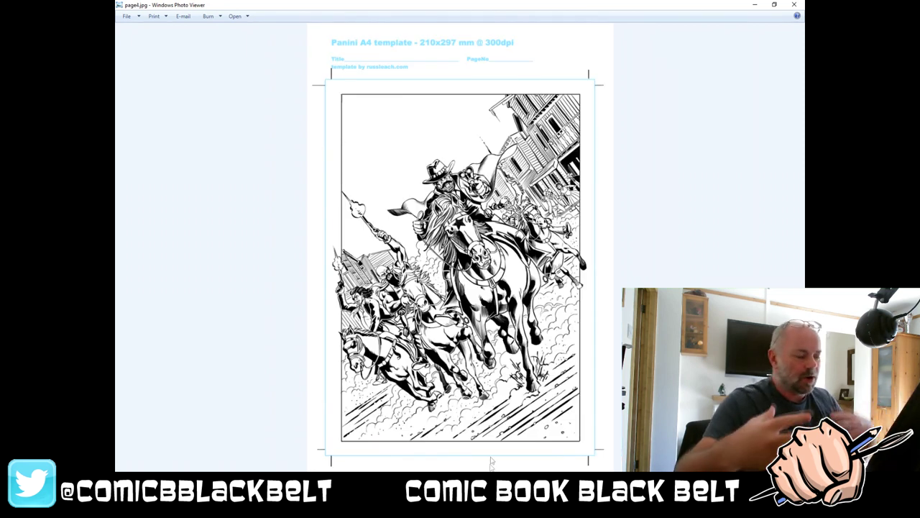
{"action": "key", "text": "Right"}
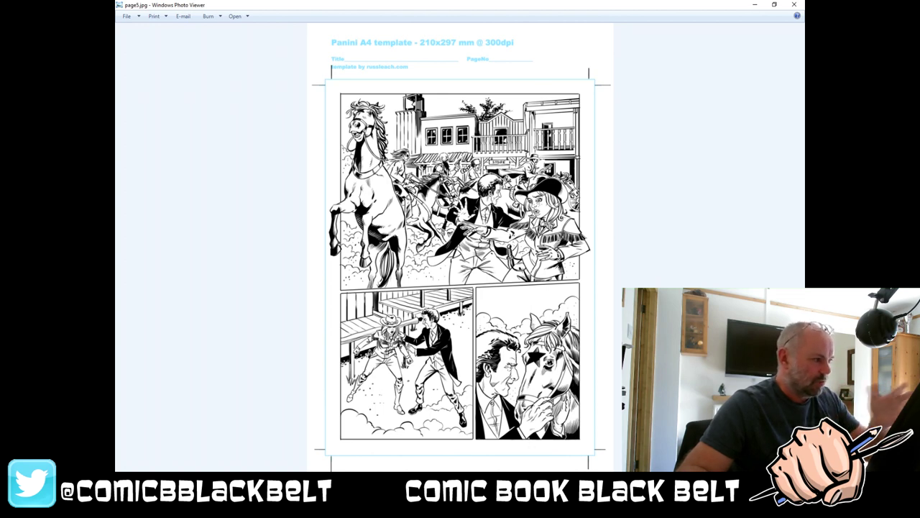
{"action": "key", "text": "Right"}
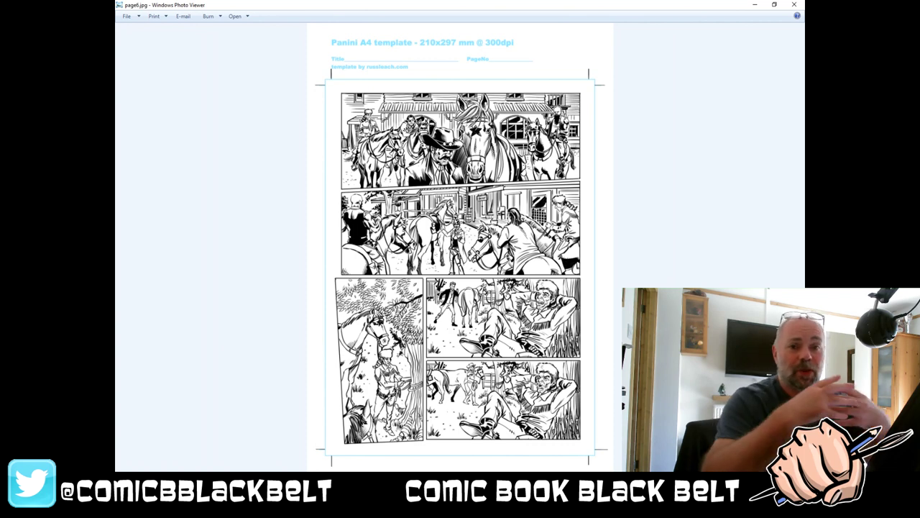
{"action": "key", "text": "Right"}
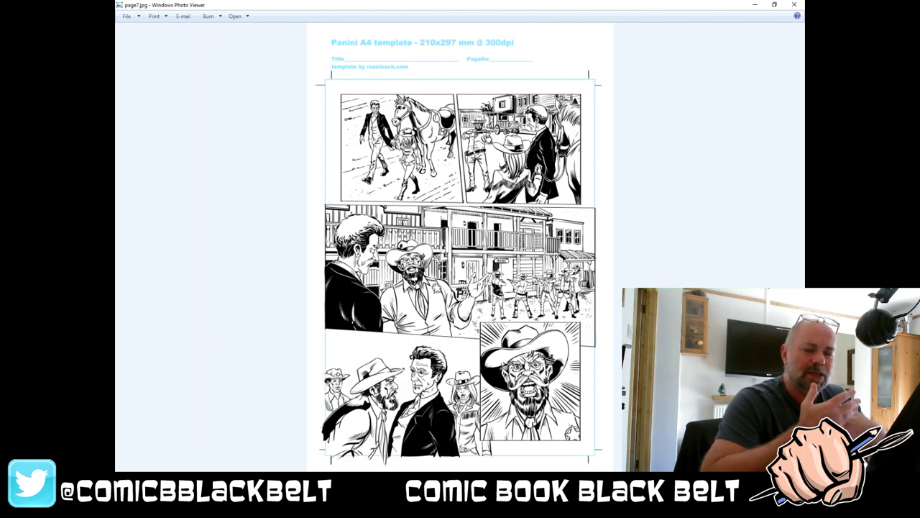